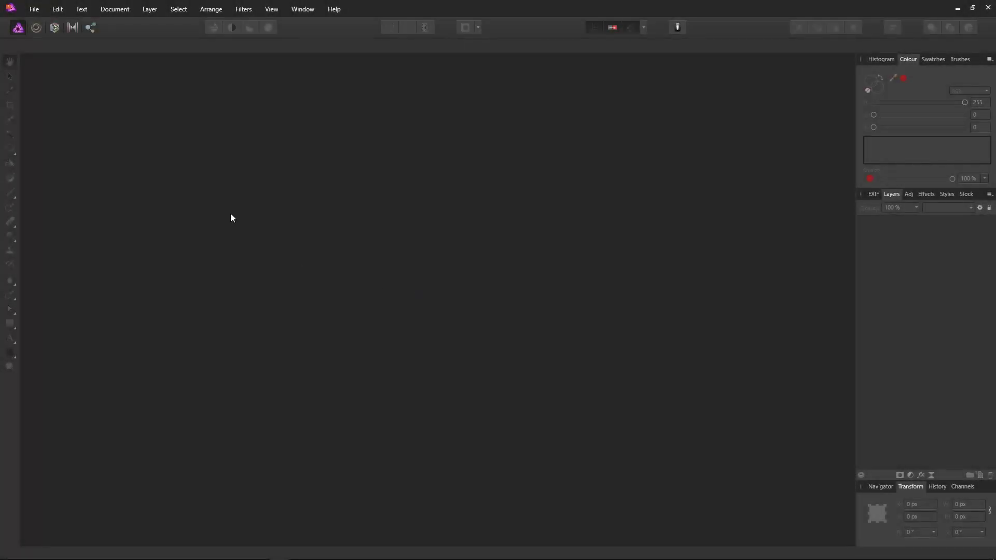
- Open the Cranes.jpg photo from the File menu as a new document
{"action": "left_click", "coordinate": [36, 11]}
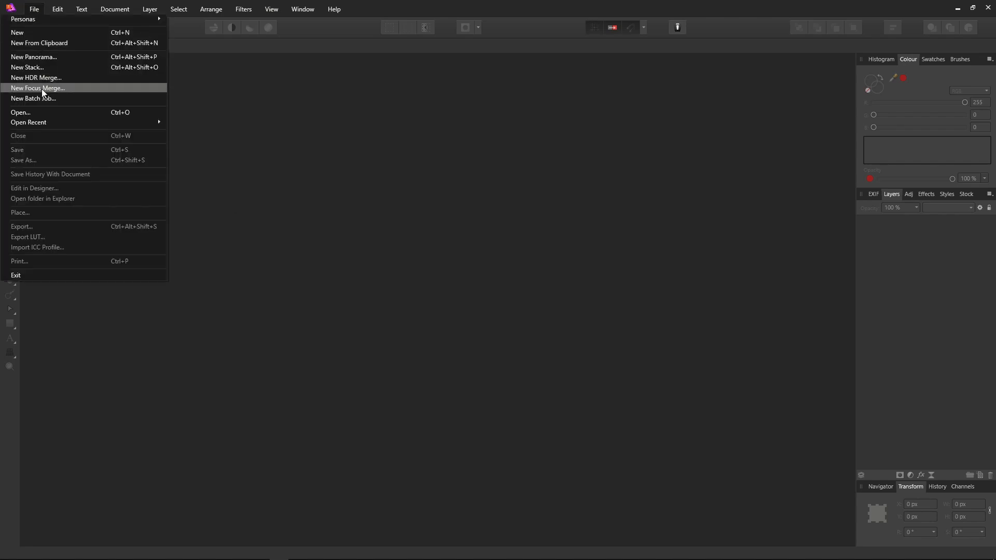
{"action": "left_click", "coordinate": [43, 110]}
{"action": "double_click", "coordinate": [338, 110]}
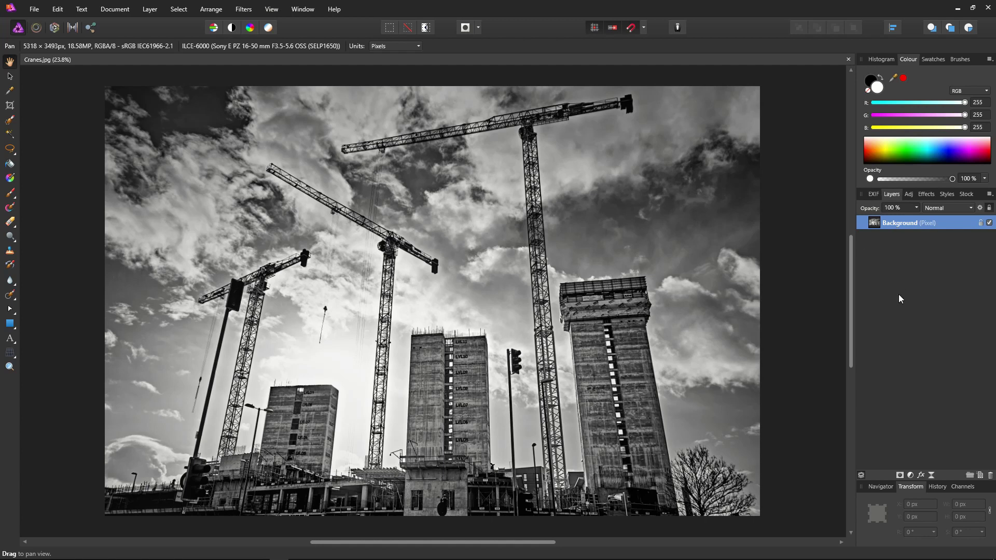
- Duplicate the crane layer, flip the copy vertically, and apply a command from its layer menu
{"action": "key", "text": "ctrl+j"}
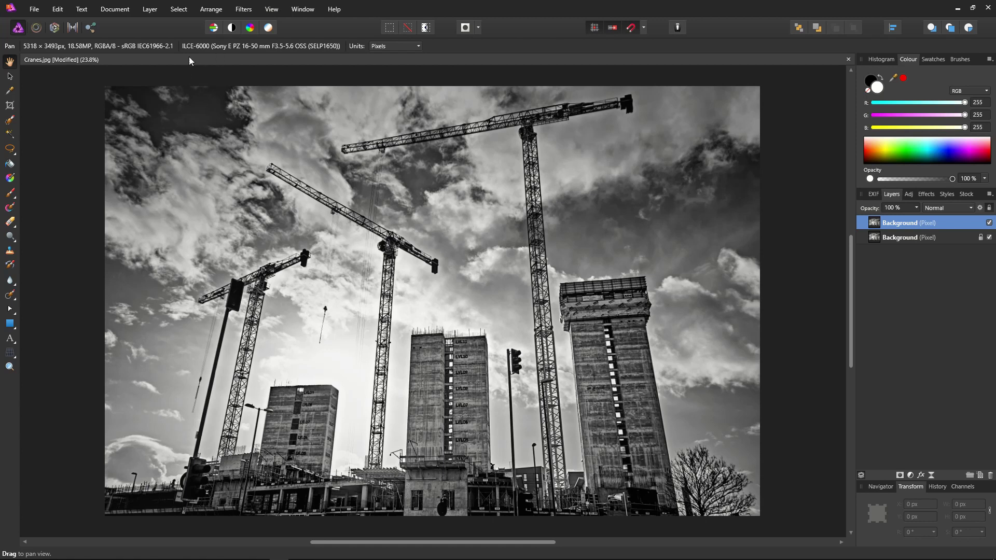
{"action": "left_click", "coordinate": [210, 9]}
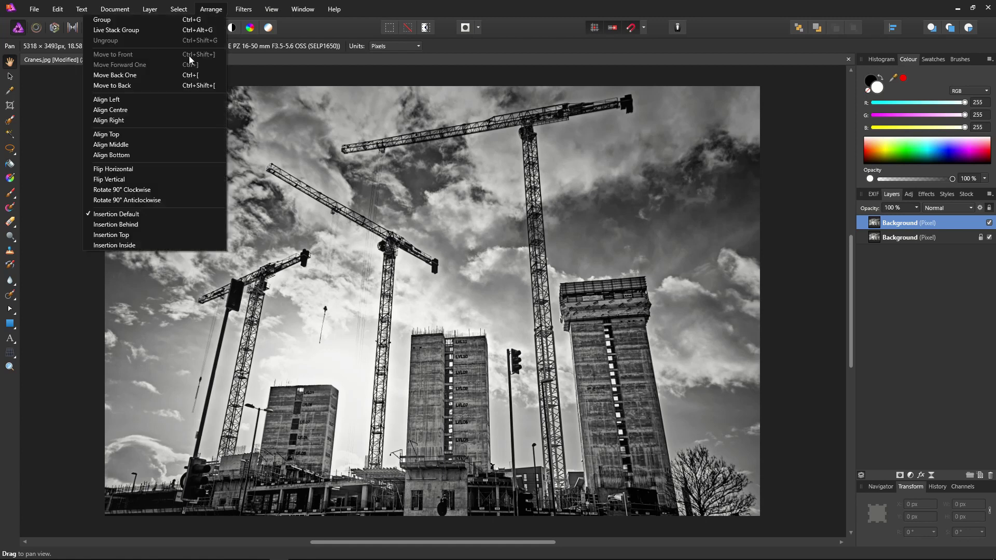
{"action": "left_click", "coordinate": [173, 178]}
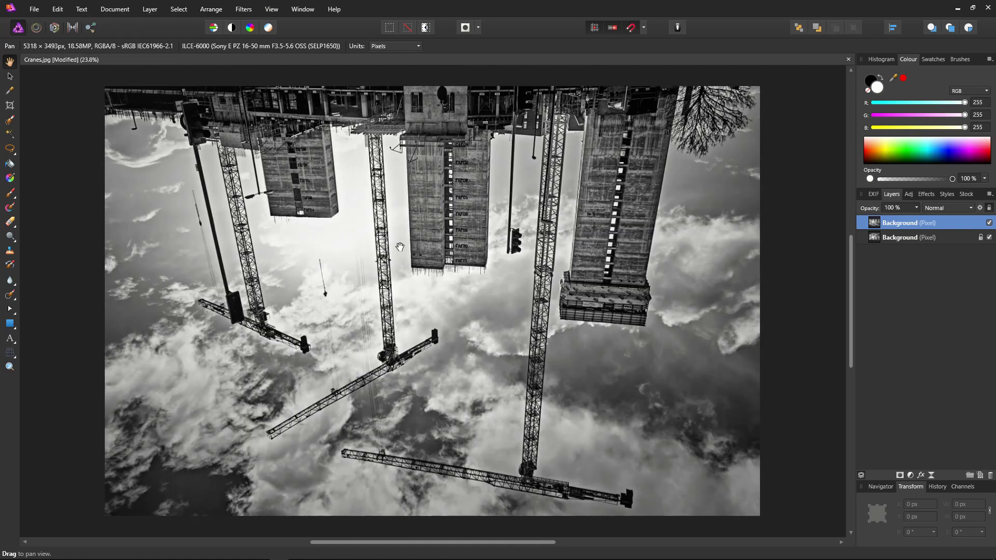
{"action": "right_click", "coordinate": [899, 224]}
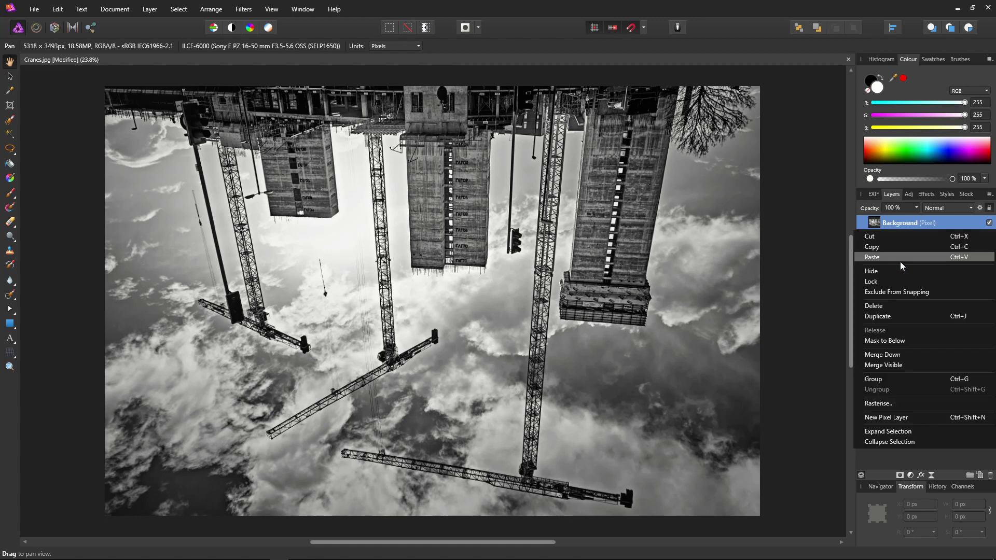
{"action": "left_click", "coordinate": [906, 402]}
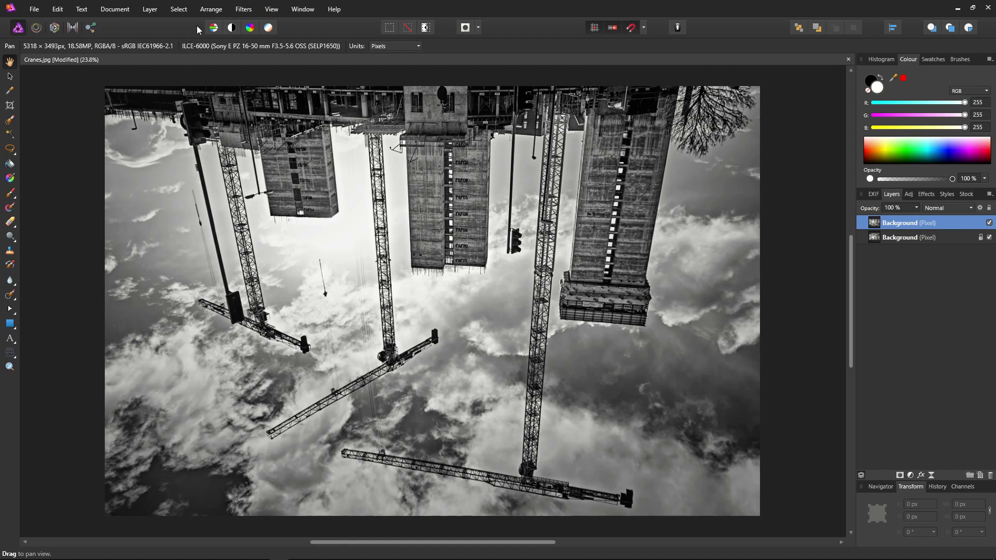
- Open the Distort > Equations filter, move its dialog aside, and set Extend Mode to Mirror
{"action": "left_click", "coordinate": [243, 11]}
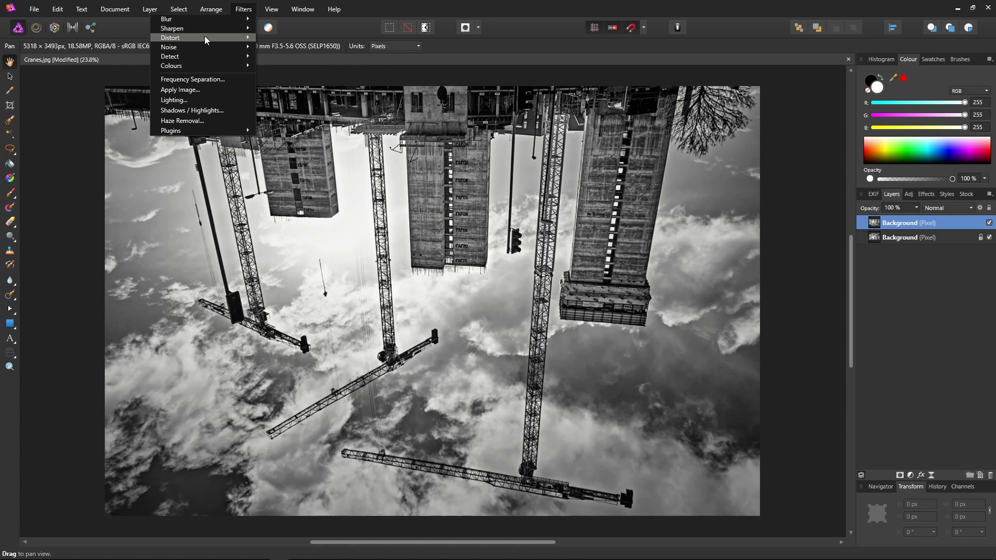
{"action": "mouse_move", "coordinate": [204, 37]}
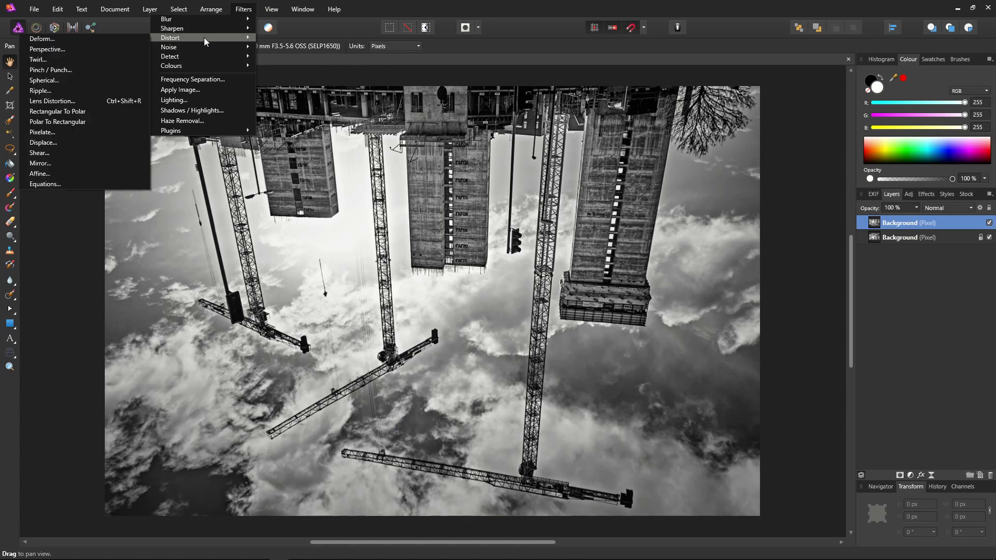
{"action": "left_click", "coordinate": [79, 182]}
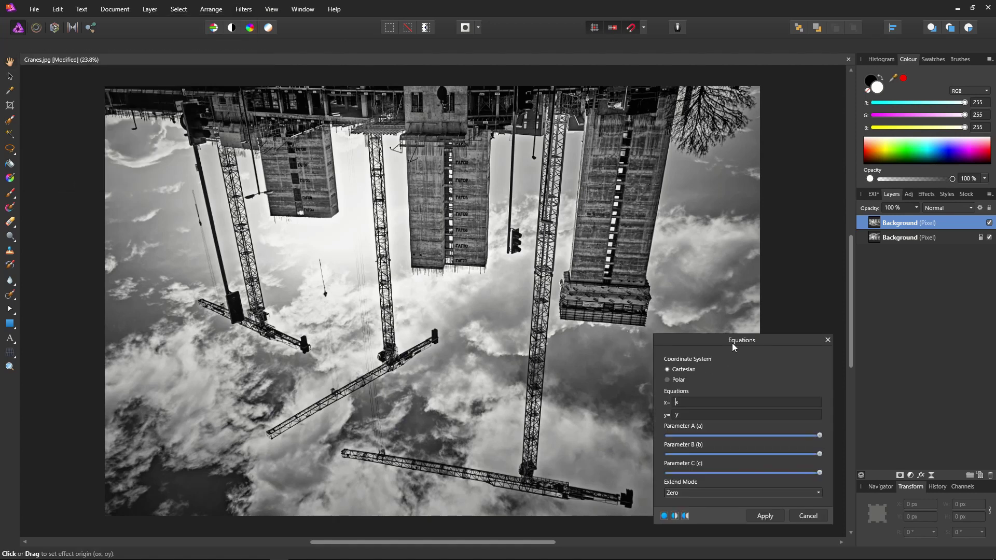
{"action": "left_click_drag", "start_coordinate": [733, 342], "coordinate": [812, 253]}
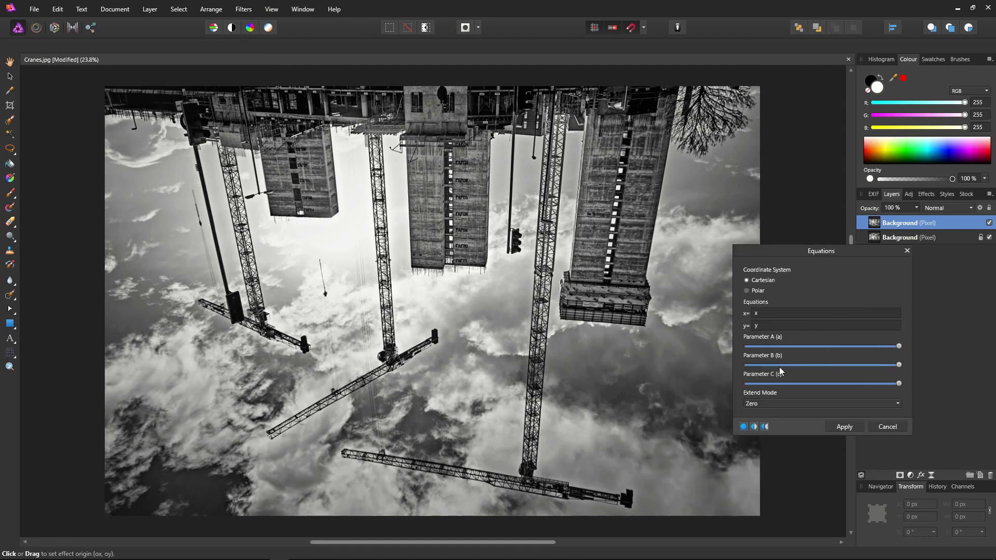
{"action": "left_click", "coordinate": [820, 403]}
{"action": "left_click", "coordinate": [805, 463]}
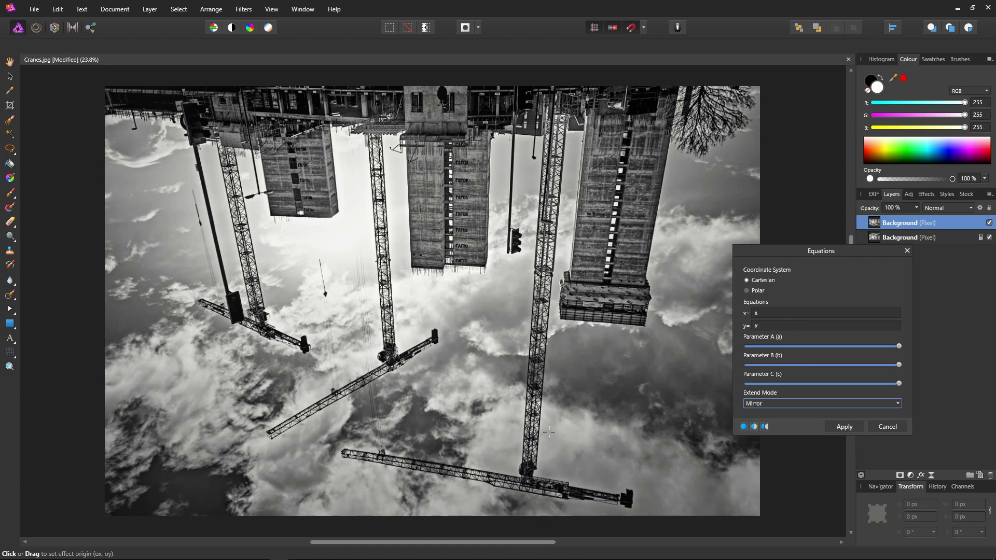
- Open Equation.txt from the Reflections Resources folder in Notepad and select its equation line
{"action": "mouse_move", "coordinate": [106, 553]}
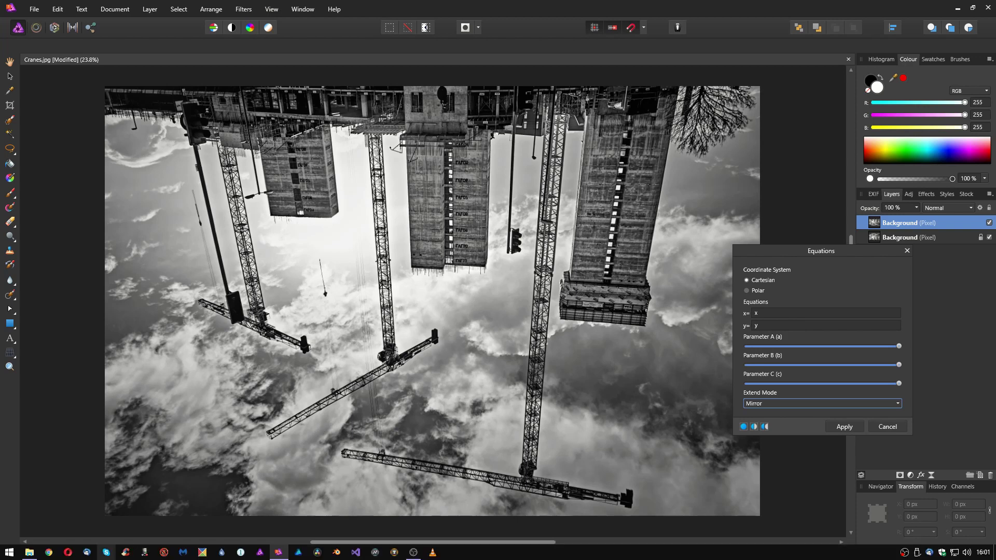
{"action": "left_click", "coordinate": [30, 553]}
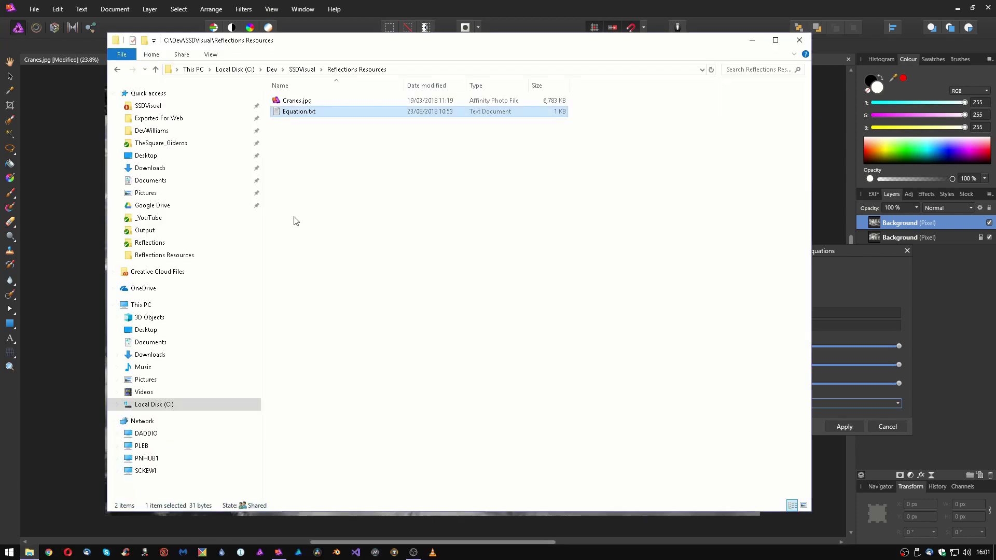
{"action": "double_click", "coordinate": [310, 113]}
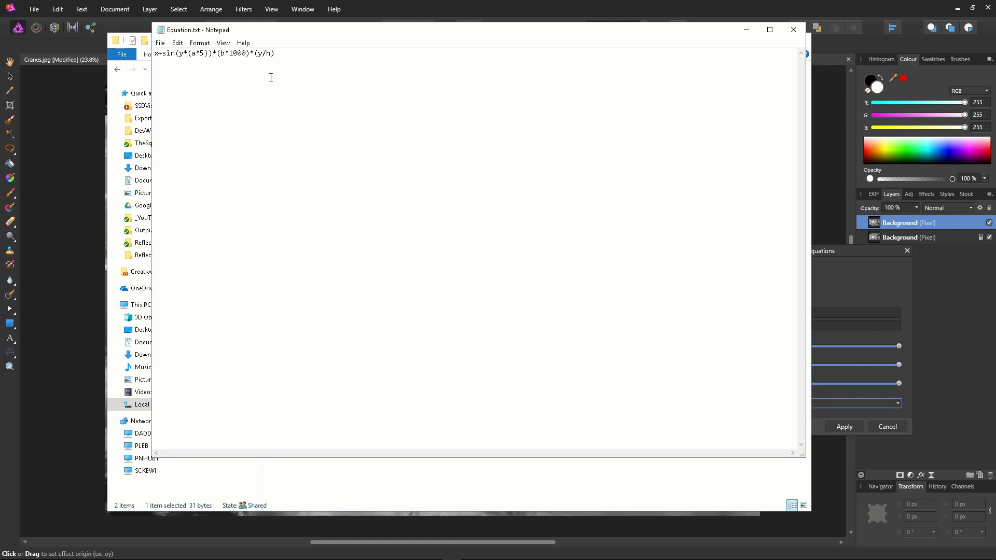
{"action": "left_click_drag", "start_coordinate": [277, 54], "coordinate": [153, 54]}
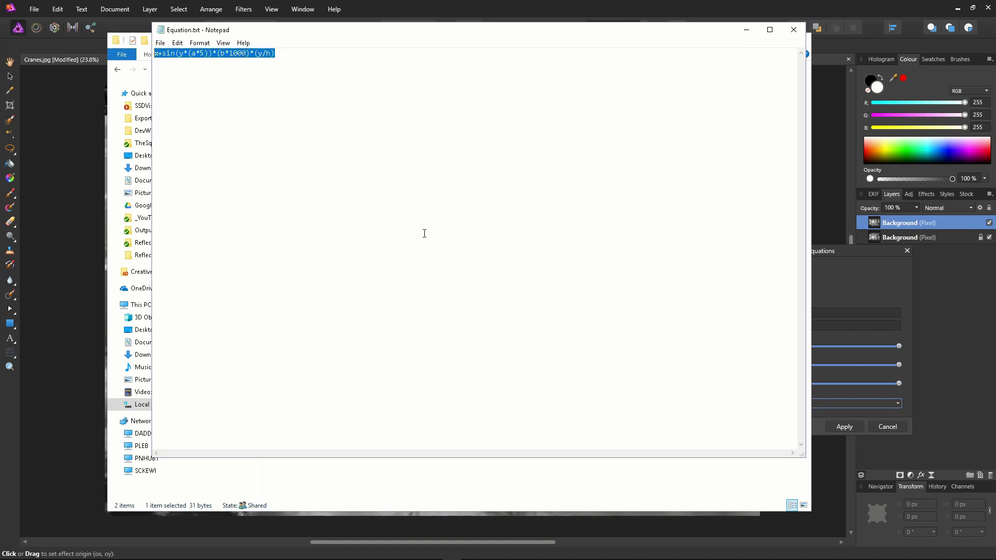
- Paste x+sin(y*(a*5))*(b*1000)*(y/h) into the Equations x field and lower Parameter A
{"action": "left_click", "coordinate": [549, 11]}
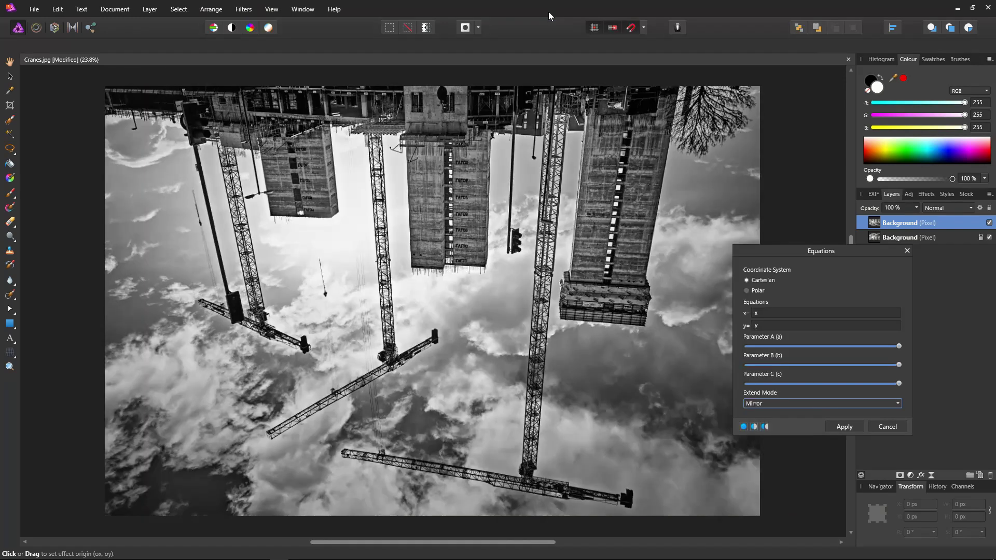
{"action": "left_click", "coordinate": [781, 313]}
{"action": "key", "text": "ctrl+v"}
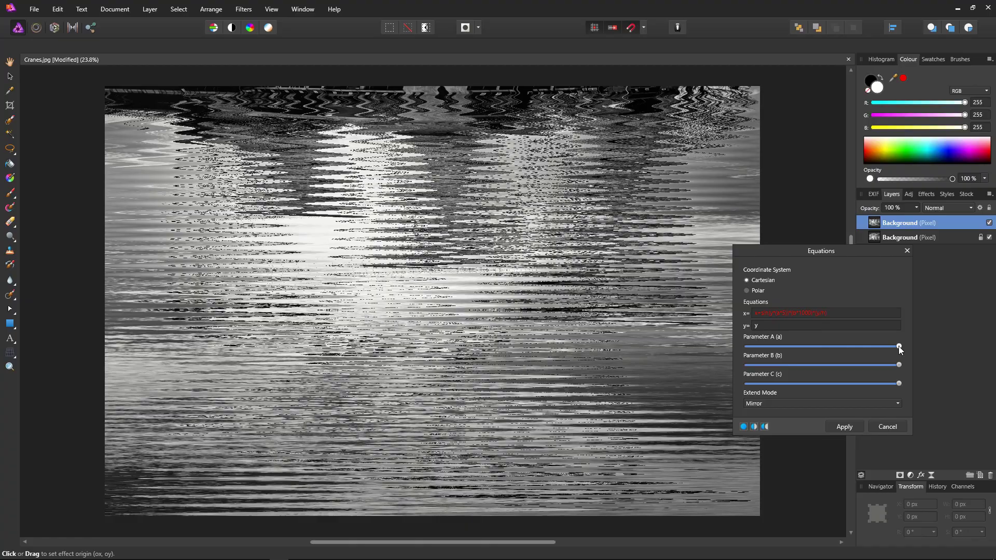
{"action": "left_click_drag", "start_coordinate": [898, 346], "coordinate": [760, 350]}
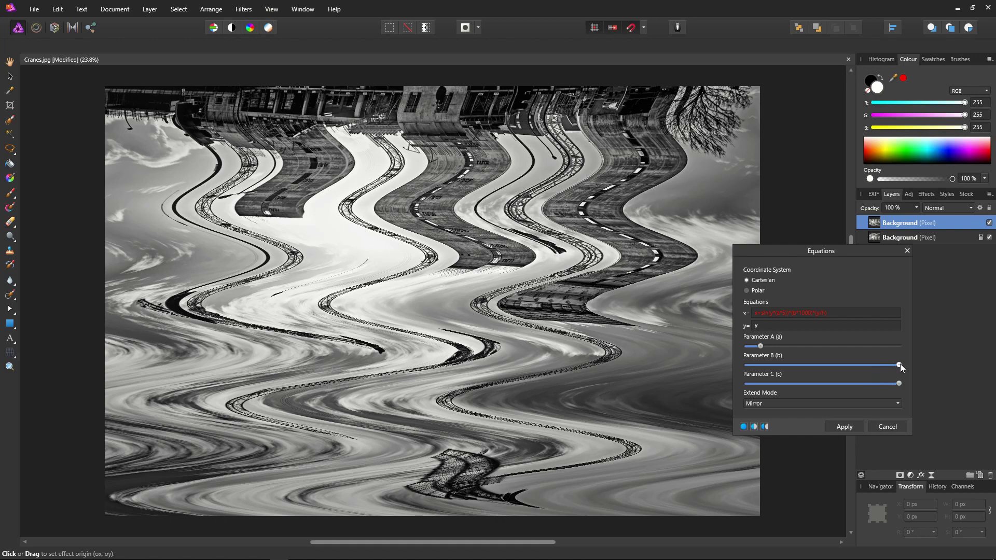
- Lower Parameter B for a gentler ripple and apply the Equations filter
{"action": "left_click_drag", "start_coordinate": [900, 364], "coordinate": [800, 378]}
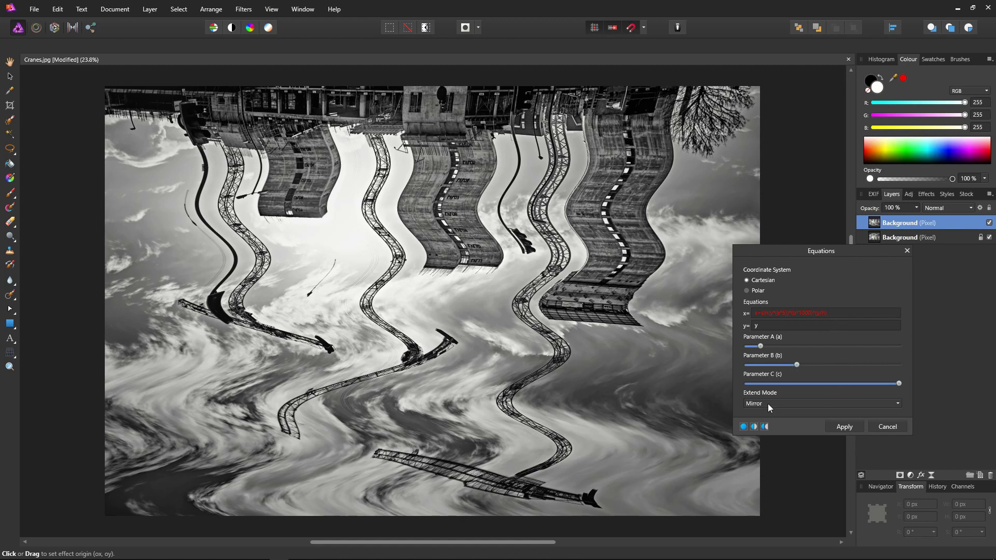
{"action": "left_click", "coordinate": [845, 427]}
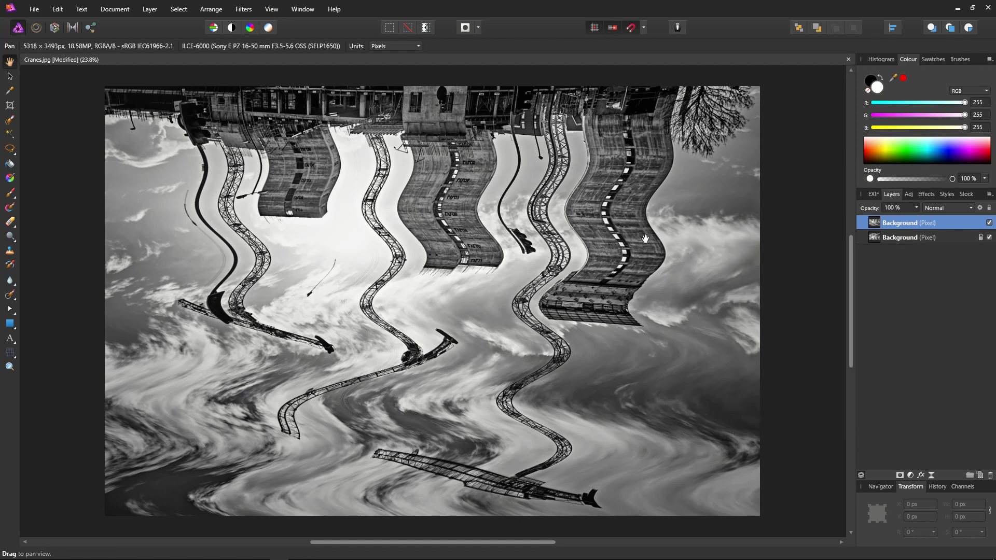
- Resize the canvas, top-anchored, to height 3493 * 2, giving 5318 × 6986 px
{"action": "left_click", "coordinate": [115, 9]}
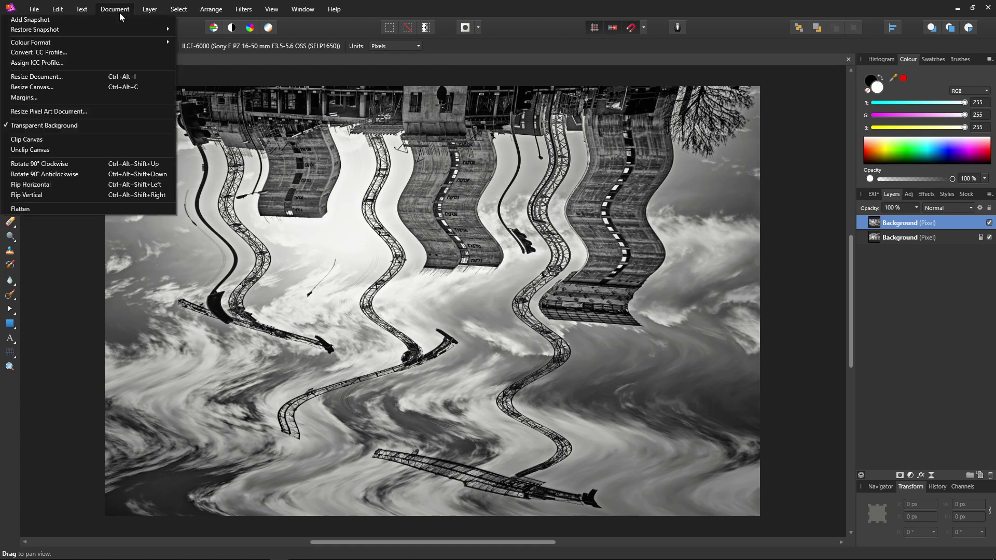
{"action": "left_click", "coordinate": [91, 87]}
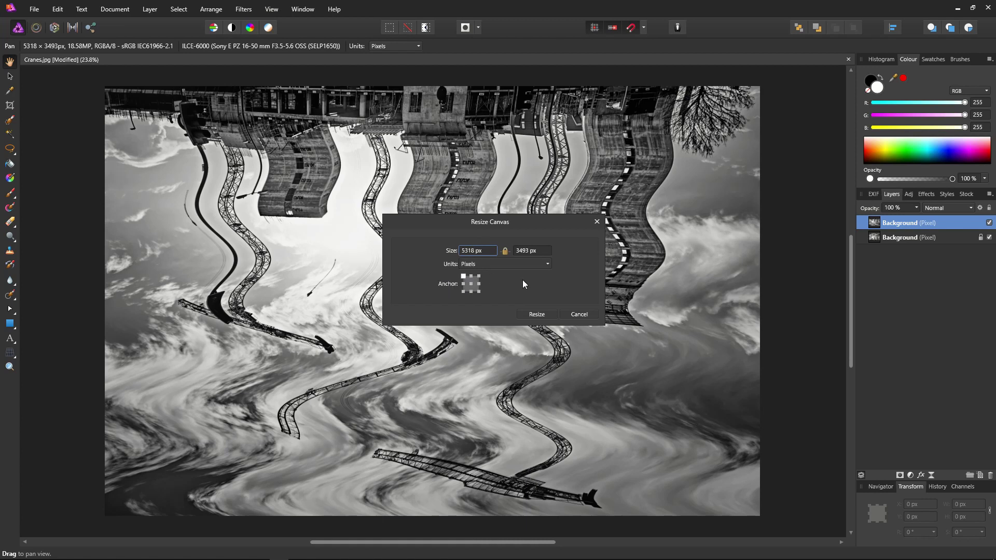
{"action": "left_click", "coordinate": [507, 283]}
{"action": "left_click", "coordinate": [546, 250]}
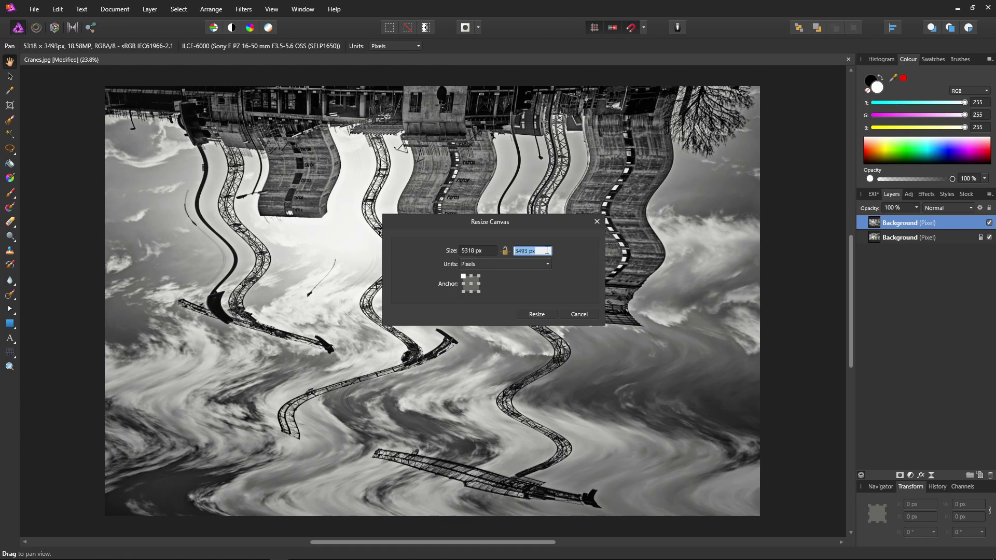
{"action": "key", "text": "Left"}
{"action": "key", "text": "BackSpace"}
{"action": "key", "text": "BackSpace"}
{"action": "key", "text": "BackSpace"}
{"action": "type", "text": "* 2"}
{"action": "left_click", "coordinate": [537, 314]}
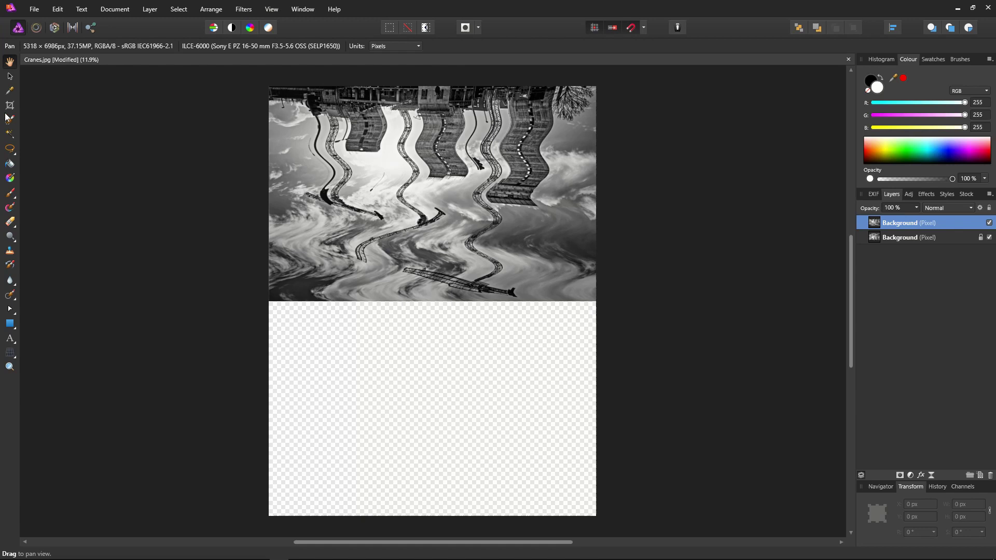
- Drag the rippled flipped layer into the lower half as a reflection, then flatten the document
{"action": "left_click", "coordinate": [10, 77]}
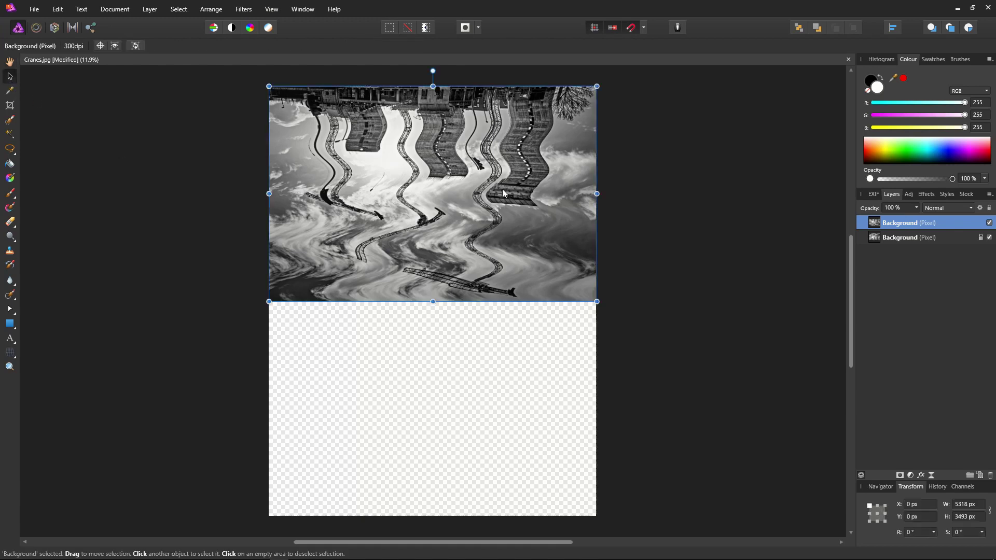
{"action": "left_click_drag", "start_coordinate": [503, 194], "coordinate": [505, 404]}
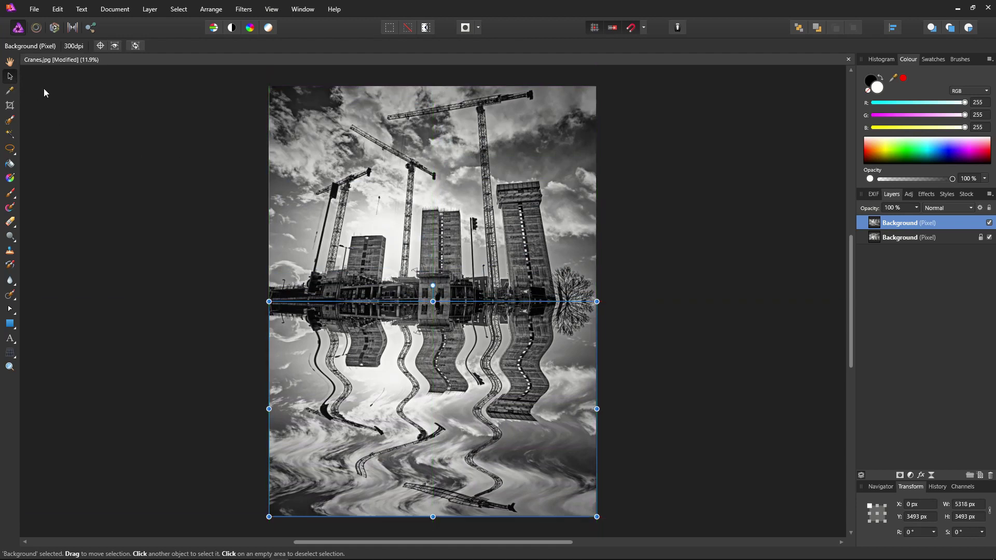
{"action": "left_click", "coordinate": [10, 63]}
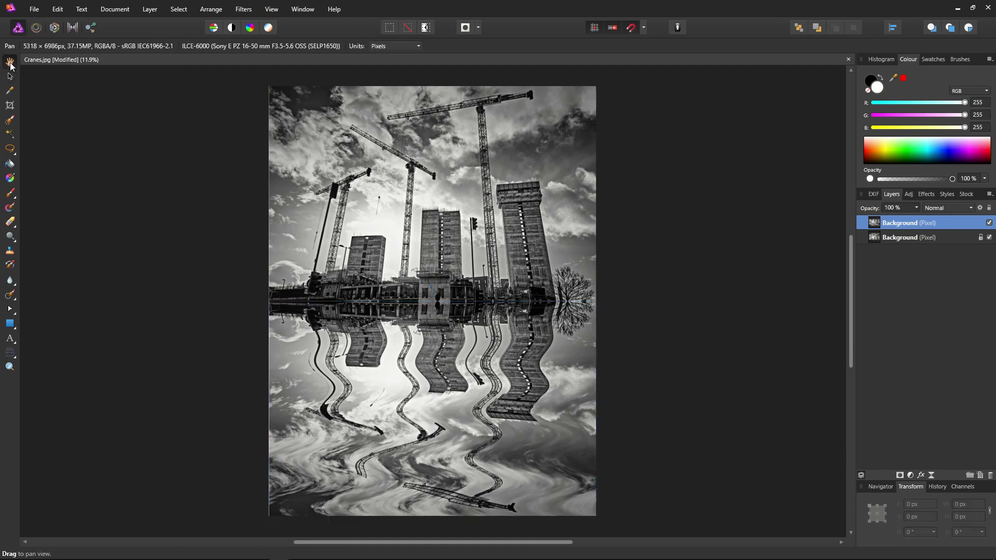
{"action": "left_click", "coordinate": [117, 8]}
{"action": "left_click", "coordinate": [133, 209]}
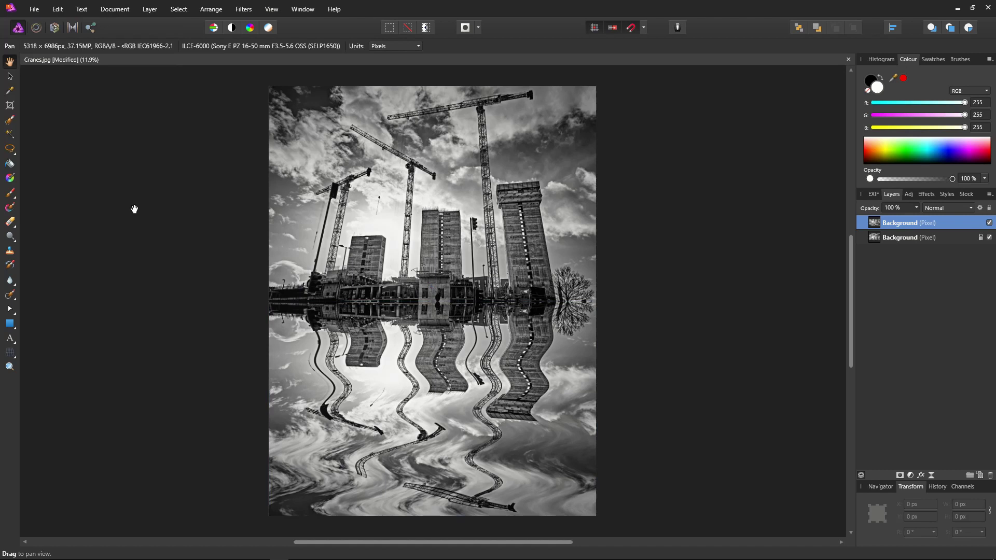